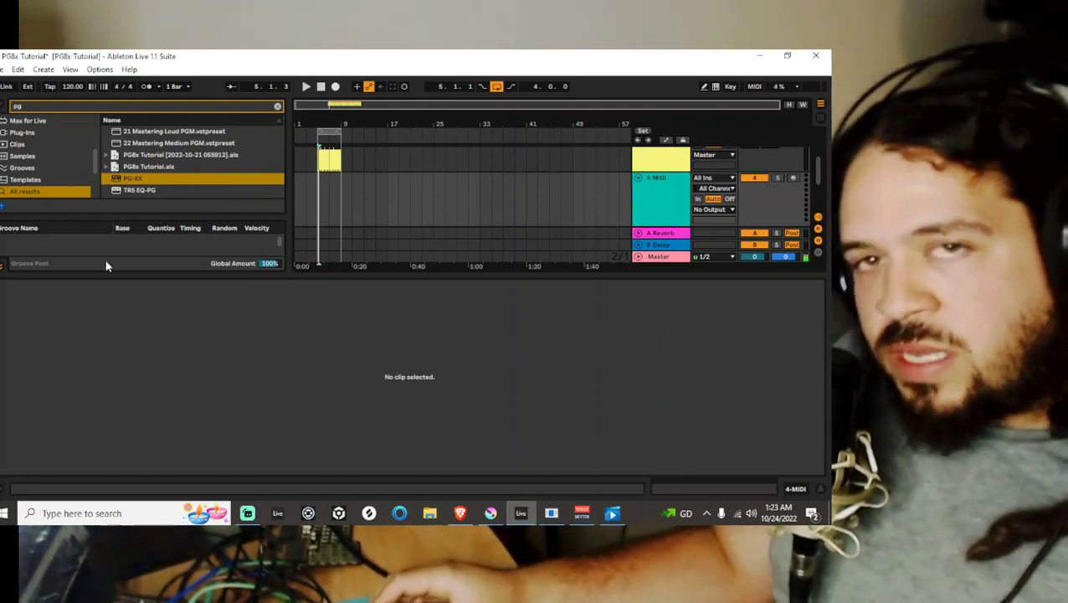
- Load the PG-8X synthesizer onto the 4 MIDI track and insert an empty MIDI clip from bar 5 to bar 9
{"action": "double_click", "coordinate": [126, 179]}
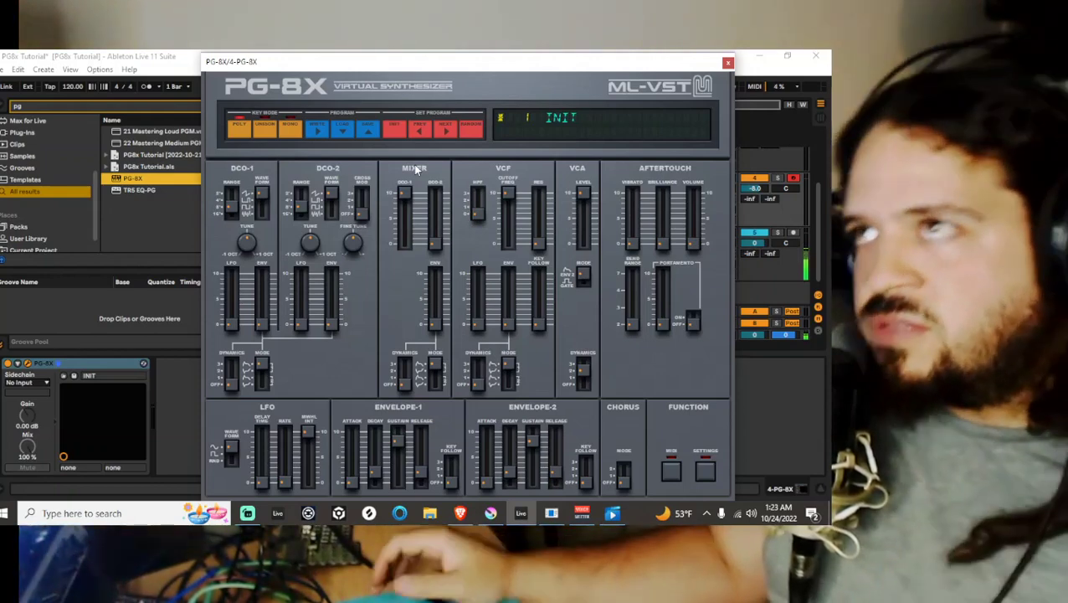
{"action": "left_click_drag", "start_coordinate": [436, 71], "coordinate": [498, 314]}
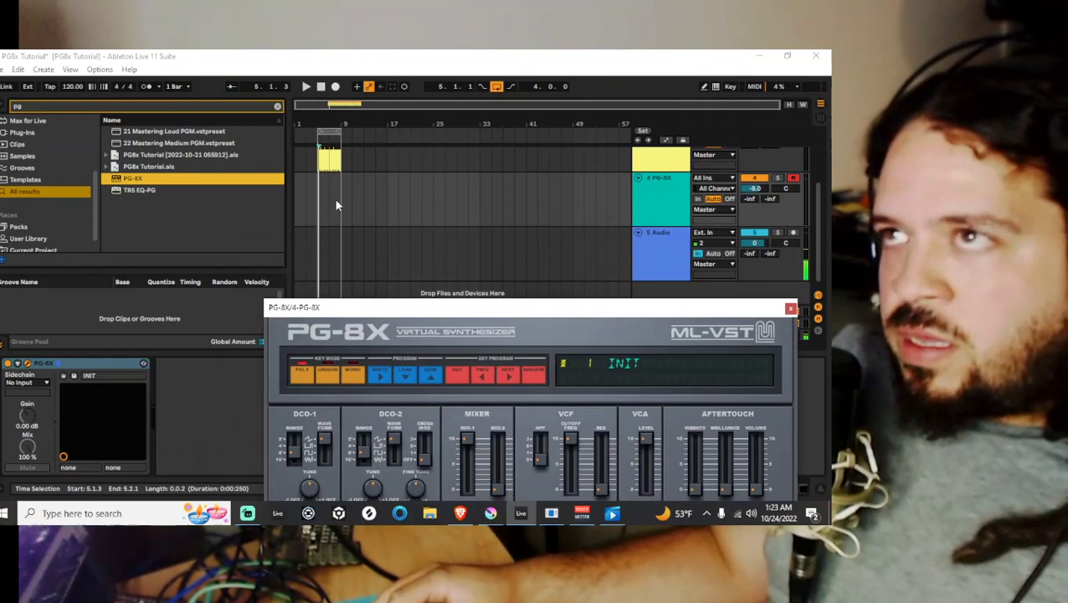
{"action": "left_click_drag", "start_coordinate": [339, 204], "coordinate": [316, 211]}
{"action": "key", "text": "ctrl+shift+m"}
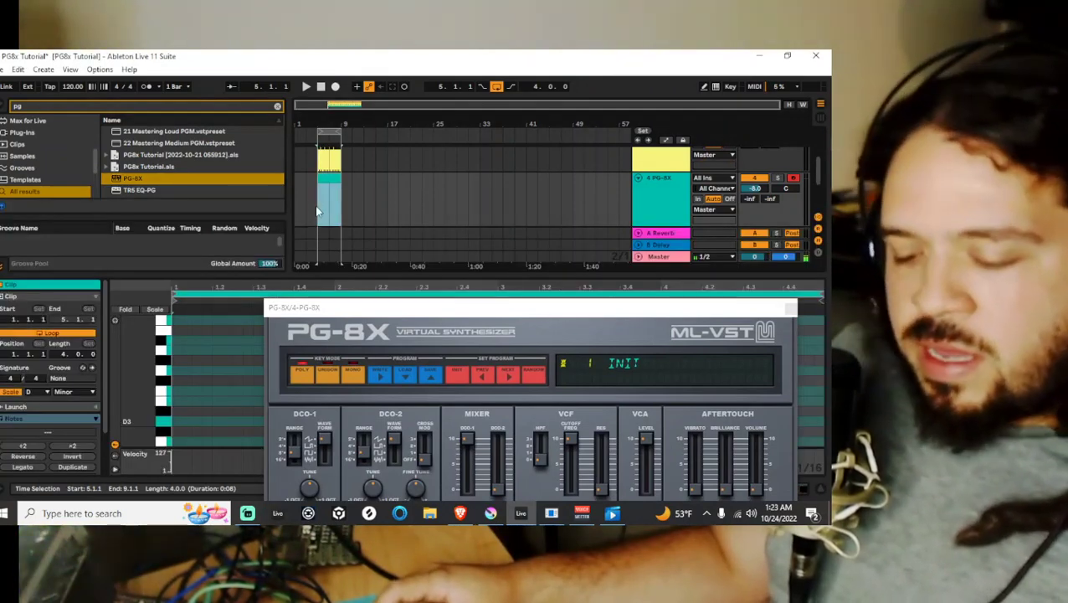
- Set the clip's fixed grid to 1/4 and loop only its first beat
{"action": "left_click_drag", "start_coordinate": [432, 311], "coordinate": [614, 174]}
{"action": "right_click", "coordinate": [231, 370]}
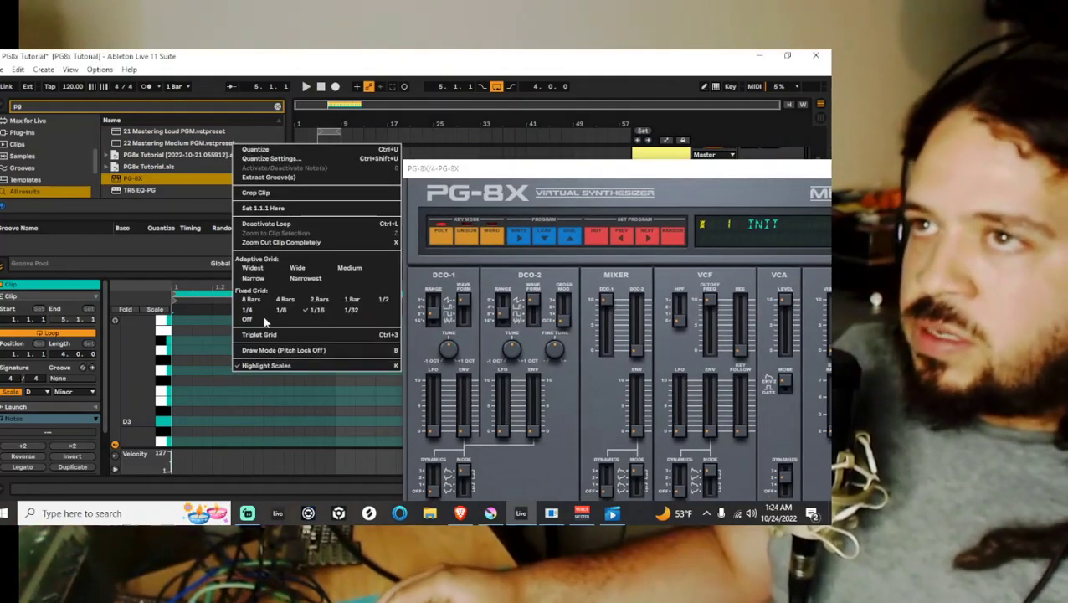
{"action": "left_click", "coordinate": [254, 312]}
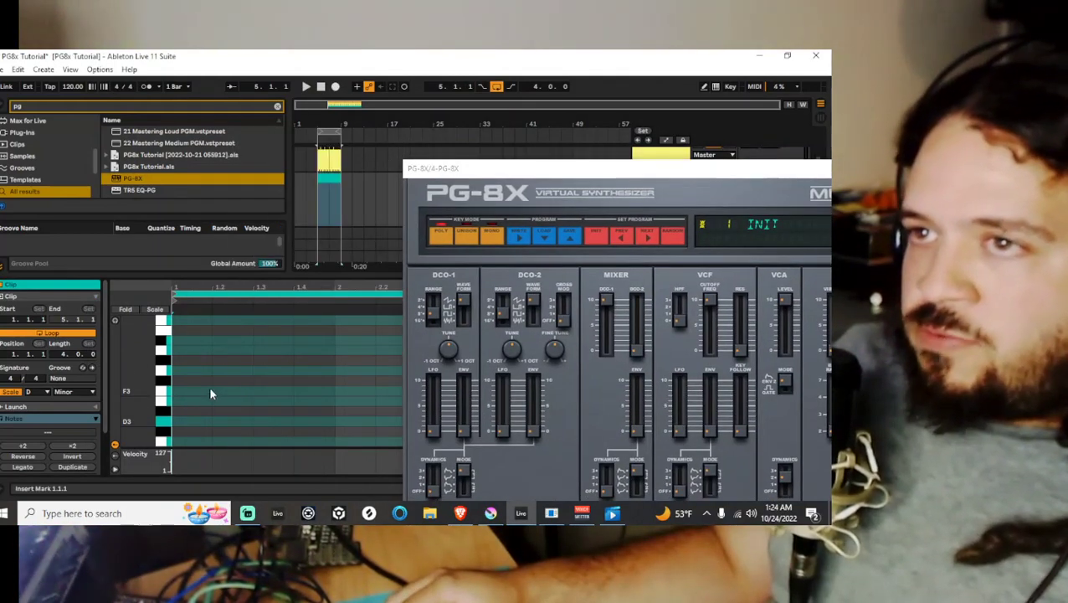
{"action": "left_click_drag", "start_coordinate": [213, 393], "coordinate": [128, 390]}
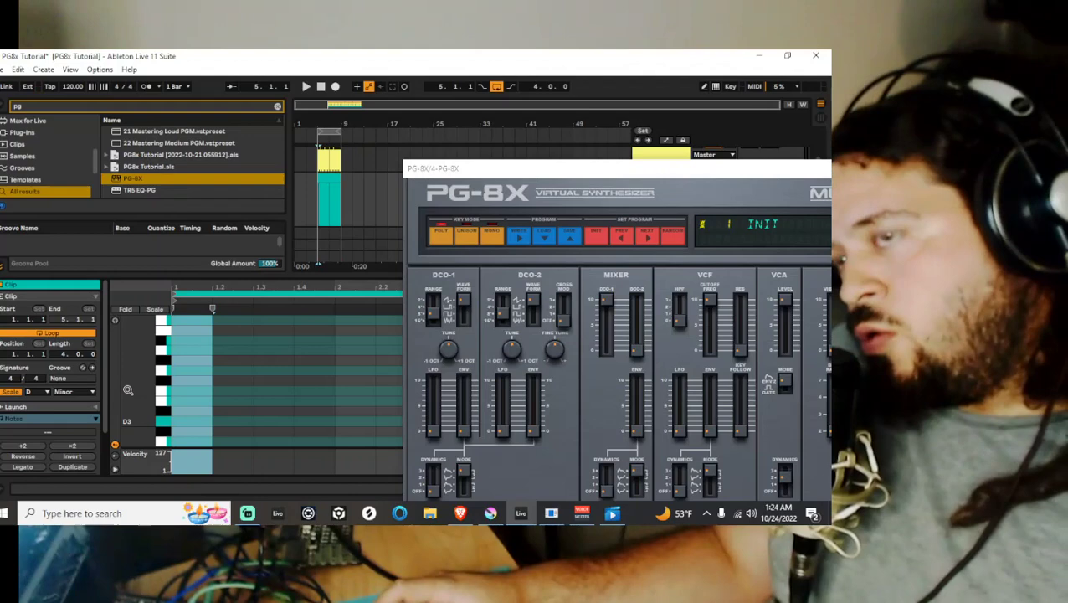
{"action": "key", "text": "ctrl+l"}
- Set the clip's fixed grid to 1/8 and add a C3 note on the offbeat at 1.1.3
{"action": "scroll", "coordinate": [193, 365], "scroll_direction": "down", "scroll_amount": 1}
{"action": "right_click", "coordinate": [215, 378]}
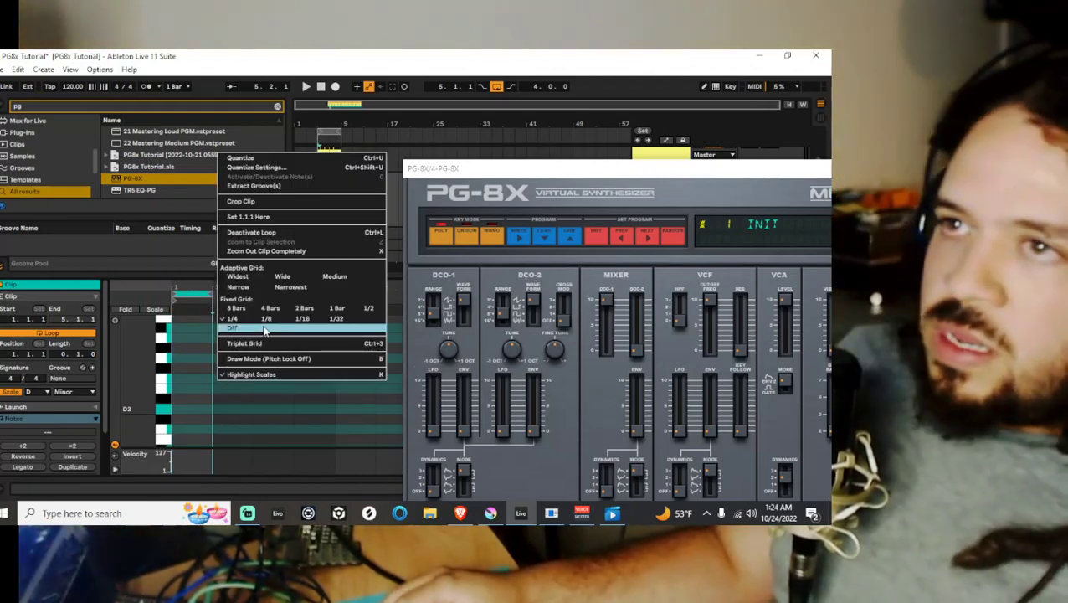
{"action": "left_click", "coordinate": [262, 321]}
{"action": "left_click_drag", "start_coordinate": [194, 285], "coordinate": [216, 422]}
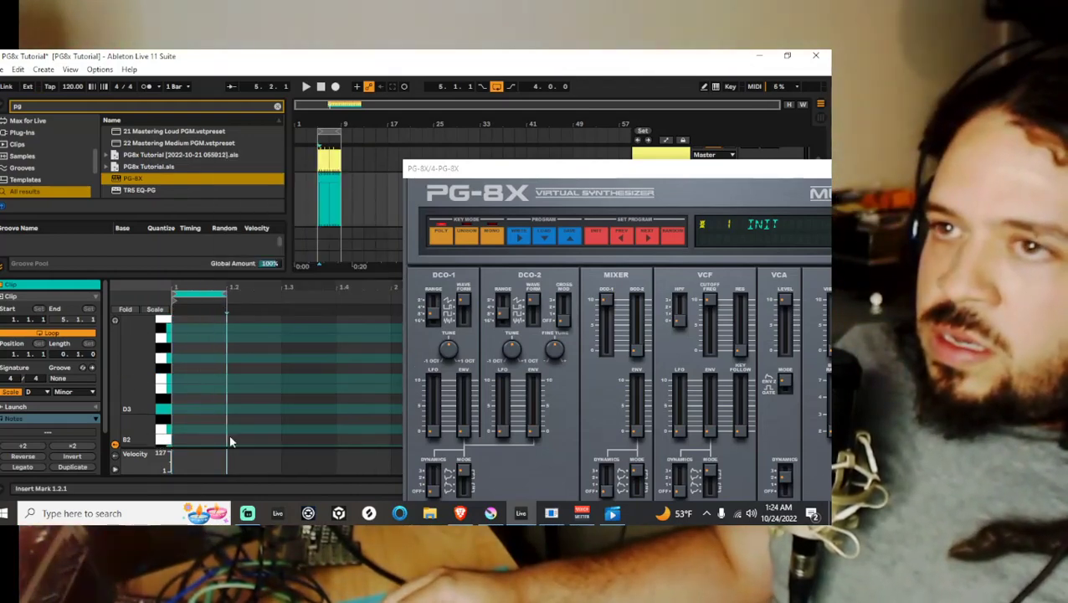
{"action": "double_click", "coordinate": [215, 430]}
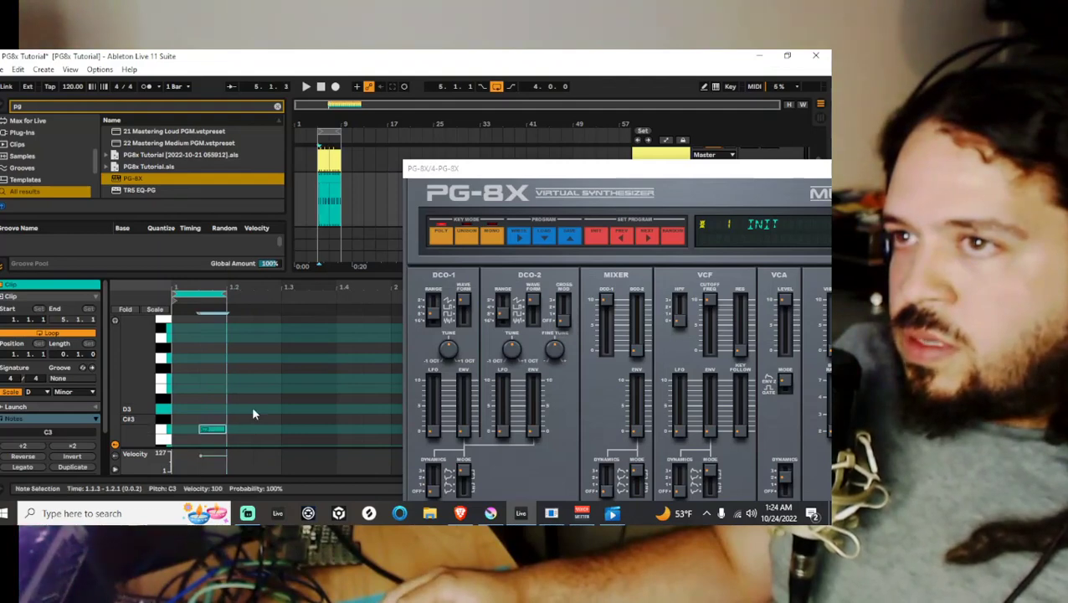
- Switch the PG-8X's DCO-1 waveform from saw to noise, the last waveform option
{"action": "left_click_drag", "start_coordinate": [554, 168], "coordinate": [539, 144]}
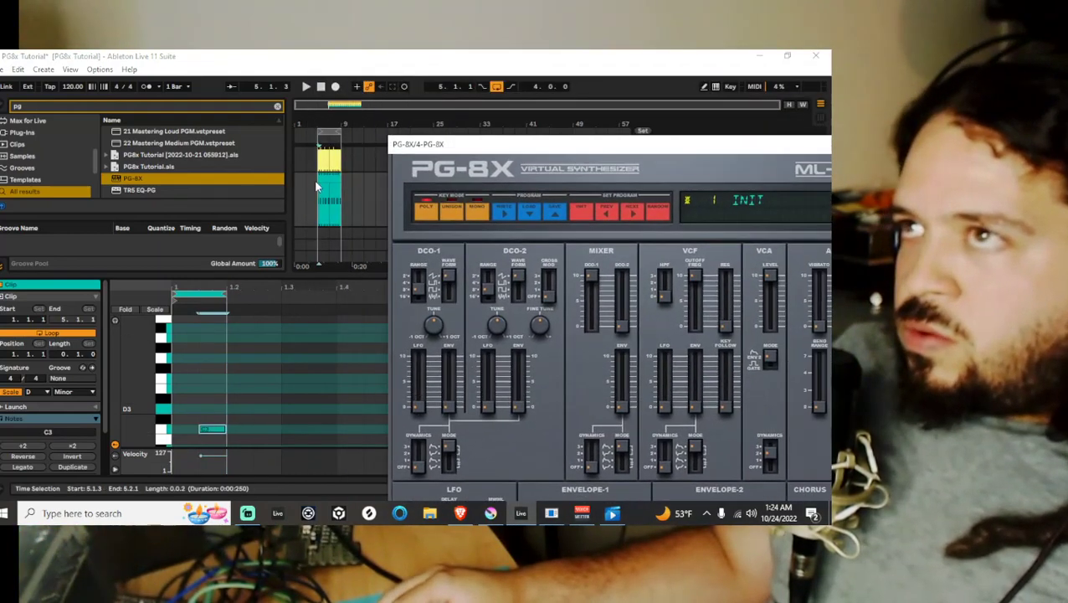
{"action": "left_click", "coordinate": [321, 181]}
{"action": "left_click_drag", "start_coordinate": [455, 147], "coordinate": [320, 93]}
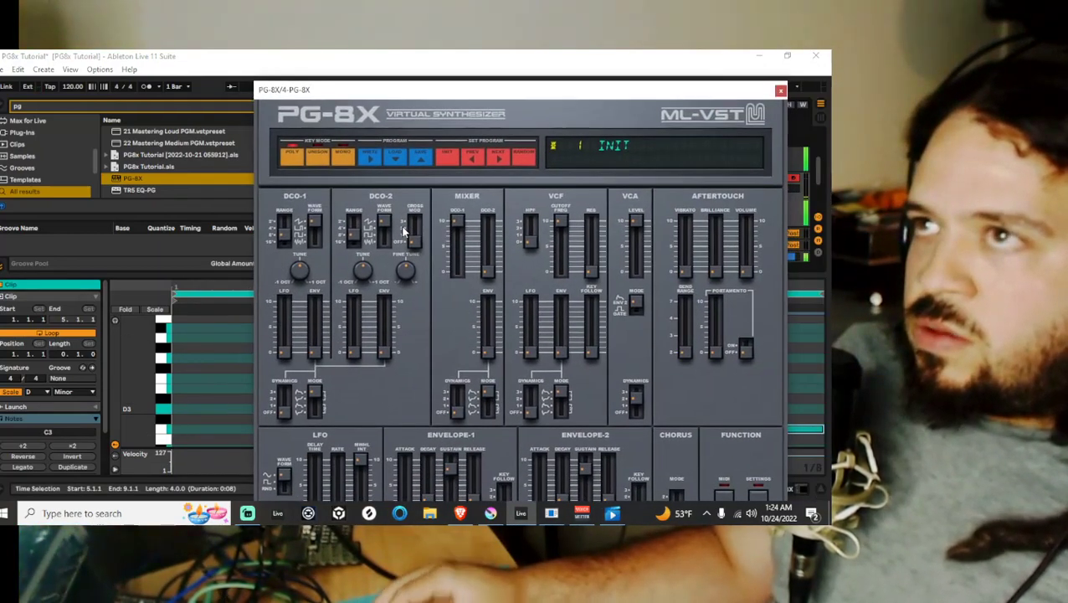
{"action": "left_click", "coordinate": [316, 226]}
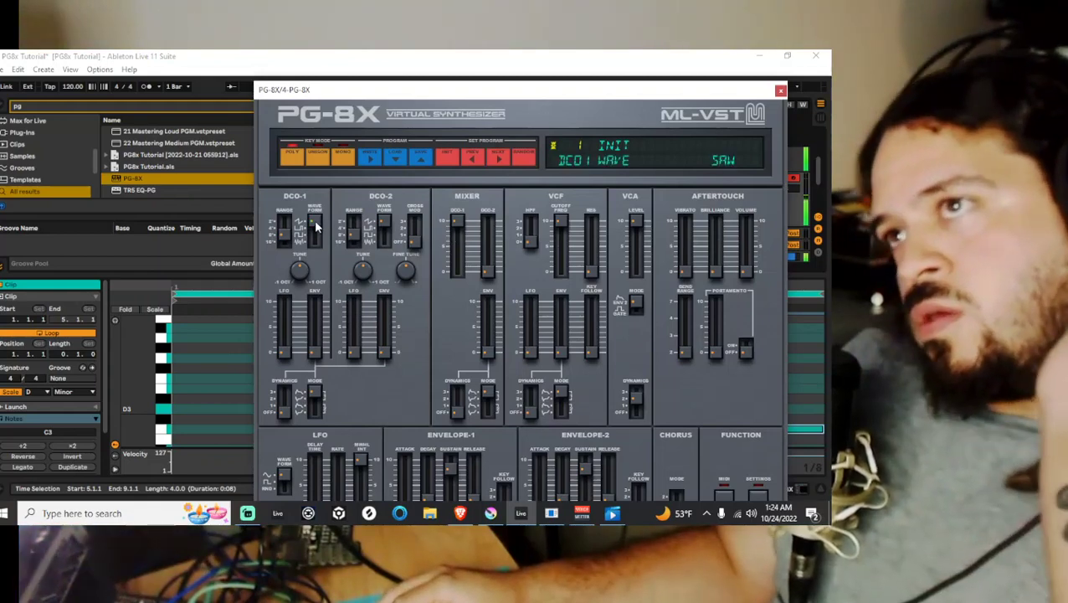
{"action": "left_click_drag", "start_coordinate": [316, 226], "coordinate": [317, 246]}
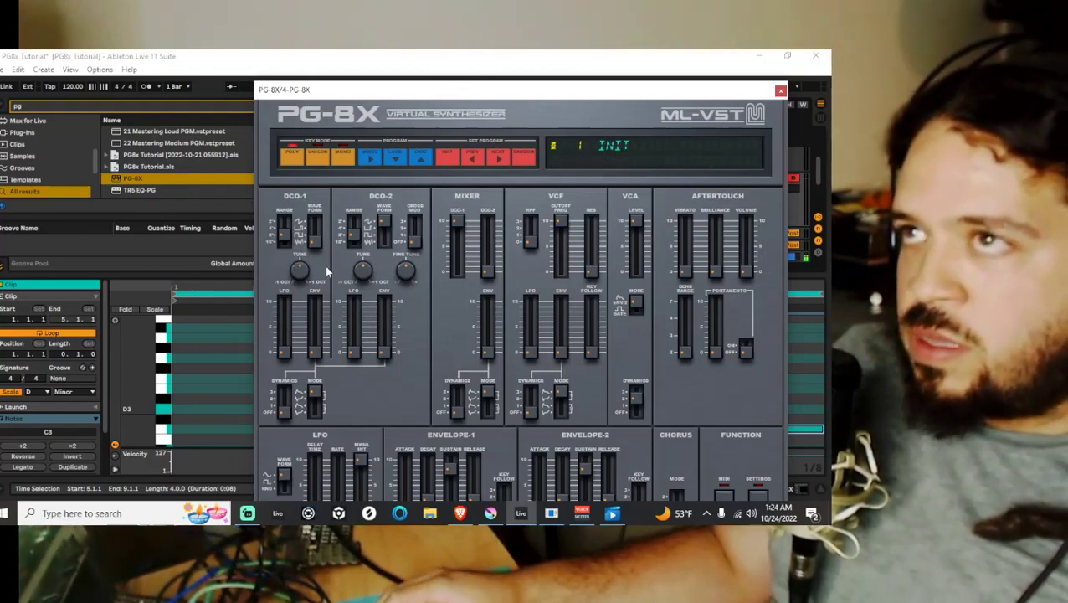
- Set Envelope-1's release and sustain to minimum and slightly shorten its decay
{"action": "left_click_drag", "start_coordinate": [489, 94], "coordinate": [554, 66]}
{"action": "left_click_drag", "start_coordinate": [531, 469], "coordinate": [534, 480]}
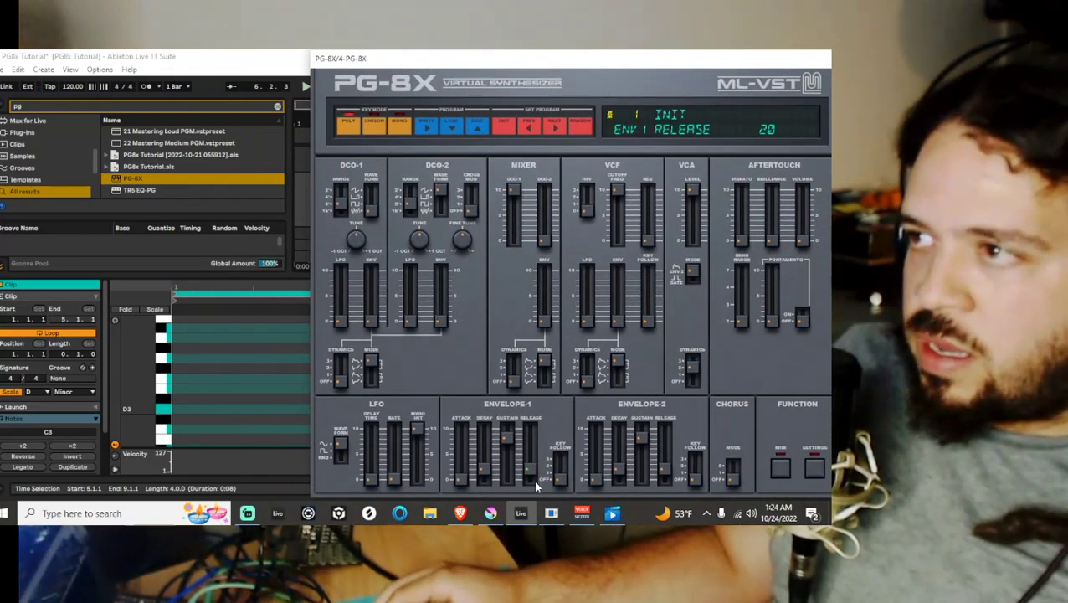
{"action": "left_click_drag", "start_coordinate": [507, 436], "coordinate": [507, 477]}
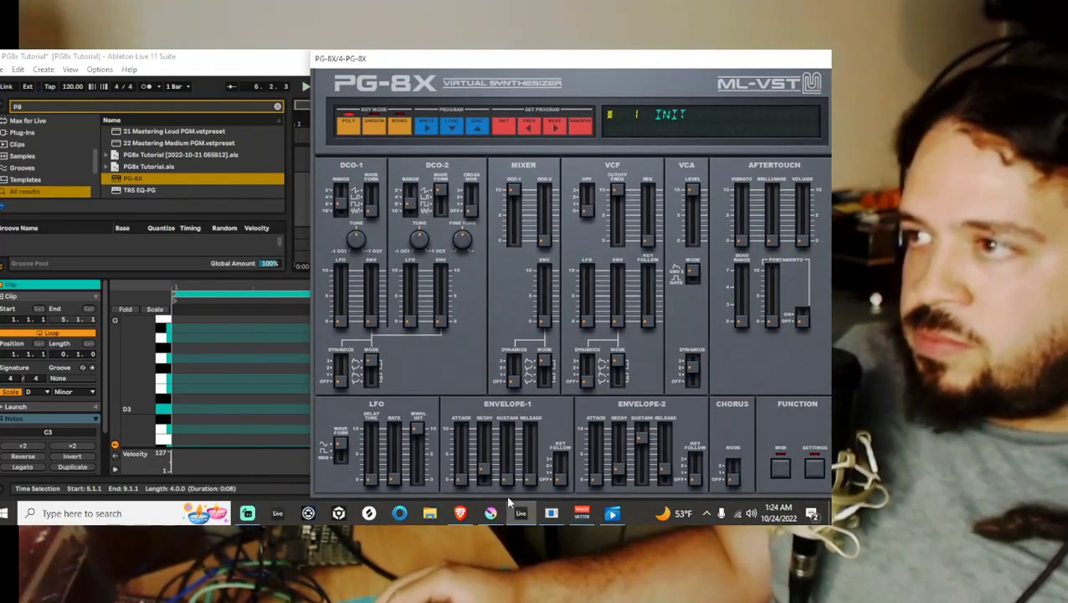
{"action": "left_click_drag", "start_coordinate": [470, 64], "coordinate": [529, 83]}
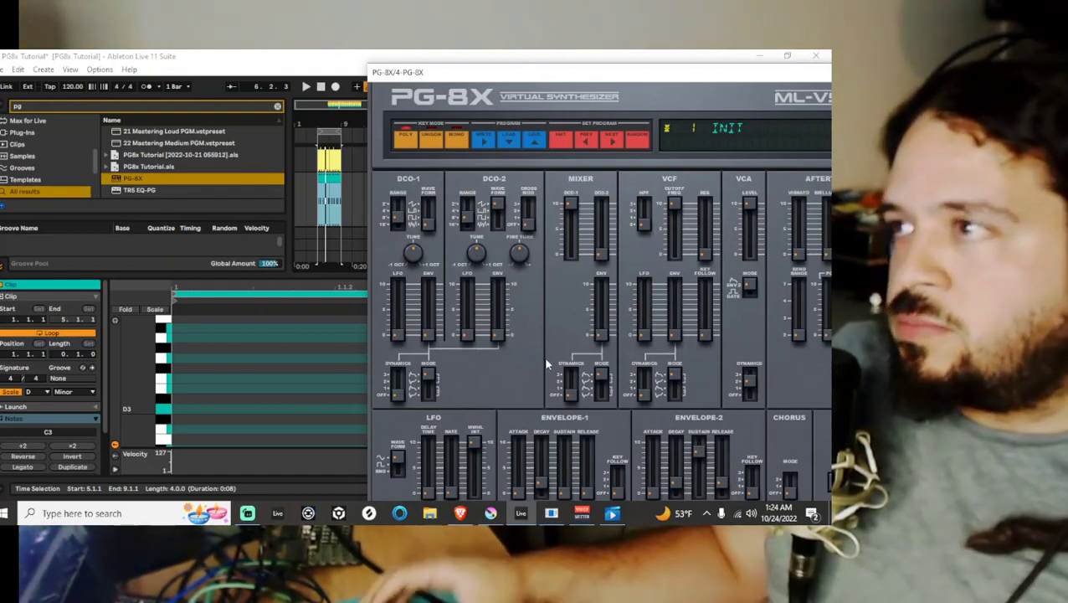
{"action": "left_click_drag", "start_coordinate": [541, 483], "coordinate": [540, 489]}
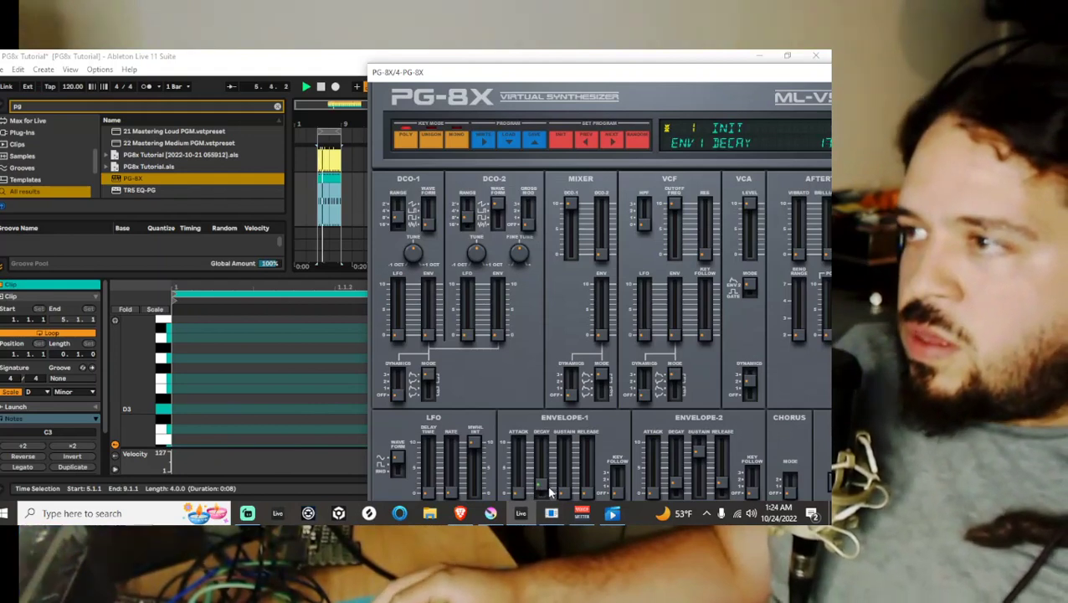
- Set Envelope-2's sustain to minimum and its release to 24, slightly shorten its decay, and close the synth window
{"action": "left_click_drag", "start_coordinate": [722, 483], "coordinate": [723, 495]}
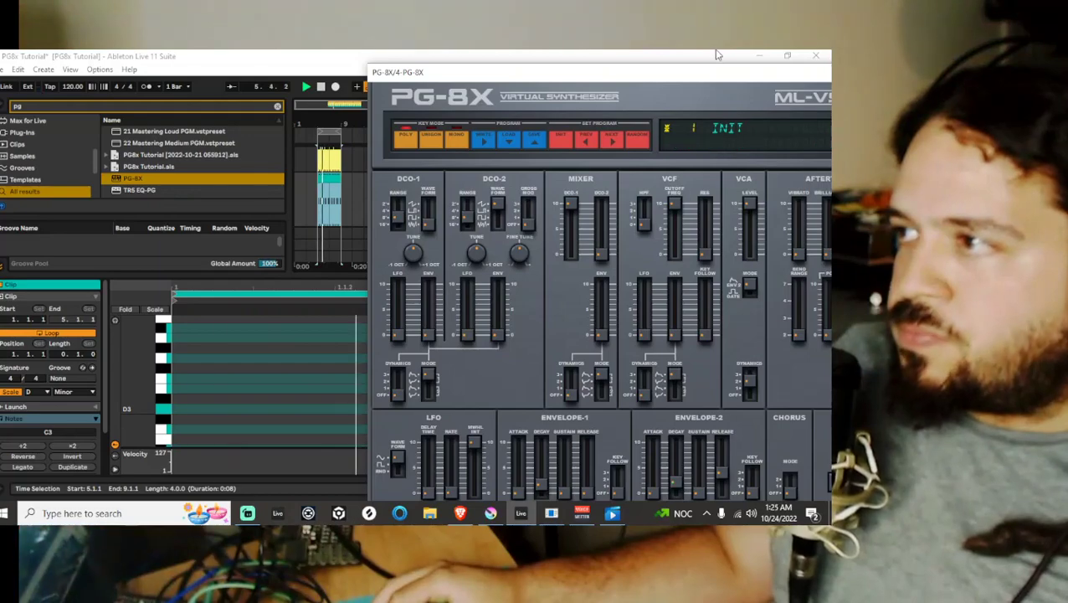
{"action": "left_click_drag", "start_coordinate": [715, 72], "coordinate": [547, 71]}
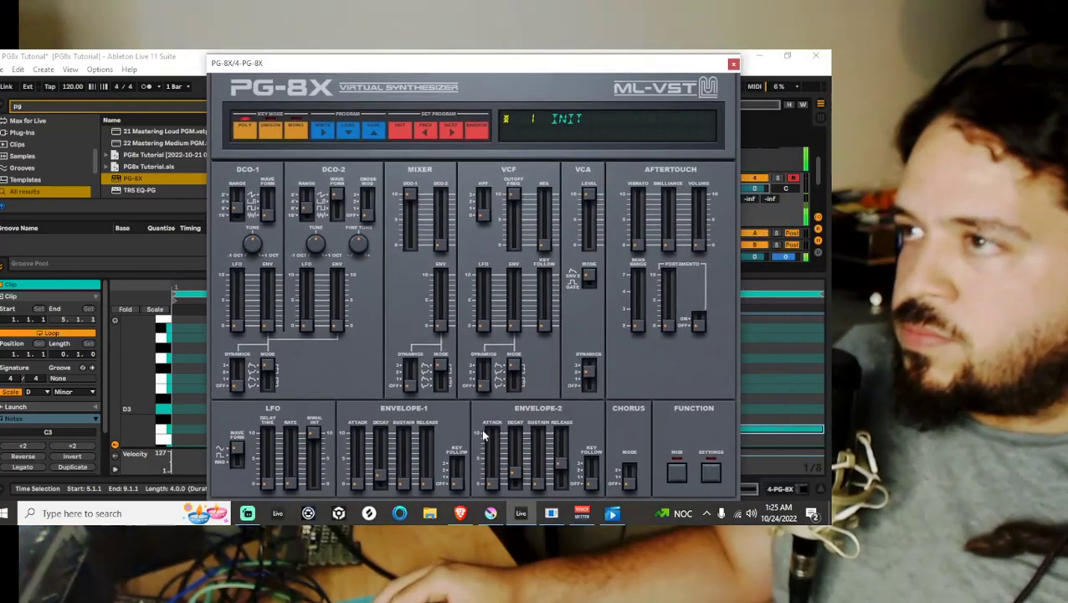
{"action": "left_click_drag", "start_coordinate": [514, 474], "coordinate": [516, 484]}
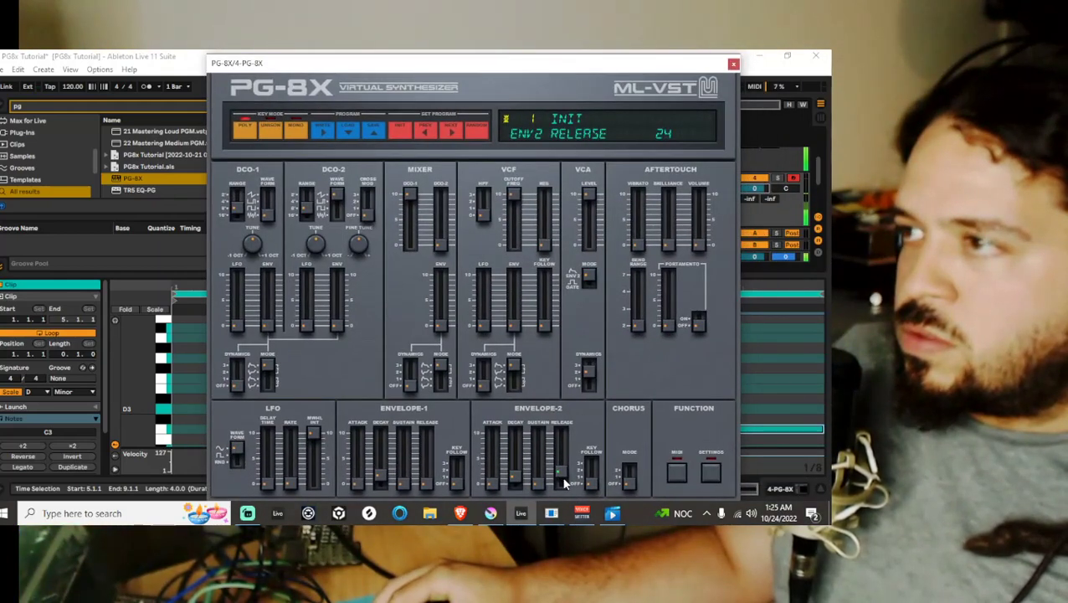
{"action": "left_click", "coordinate": [733, 64]}
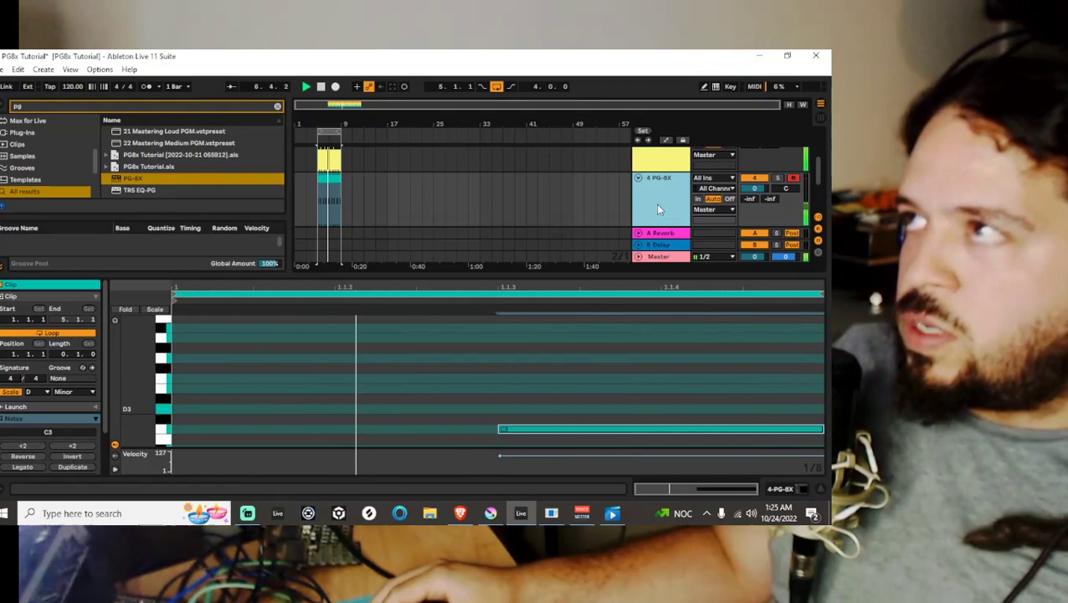
- Duplicate the PG-8X track and set the copied clip's fixed grid to 1/16
{"action": "key", "text": "ctrl+d"}
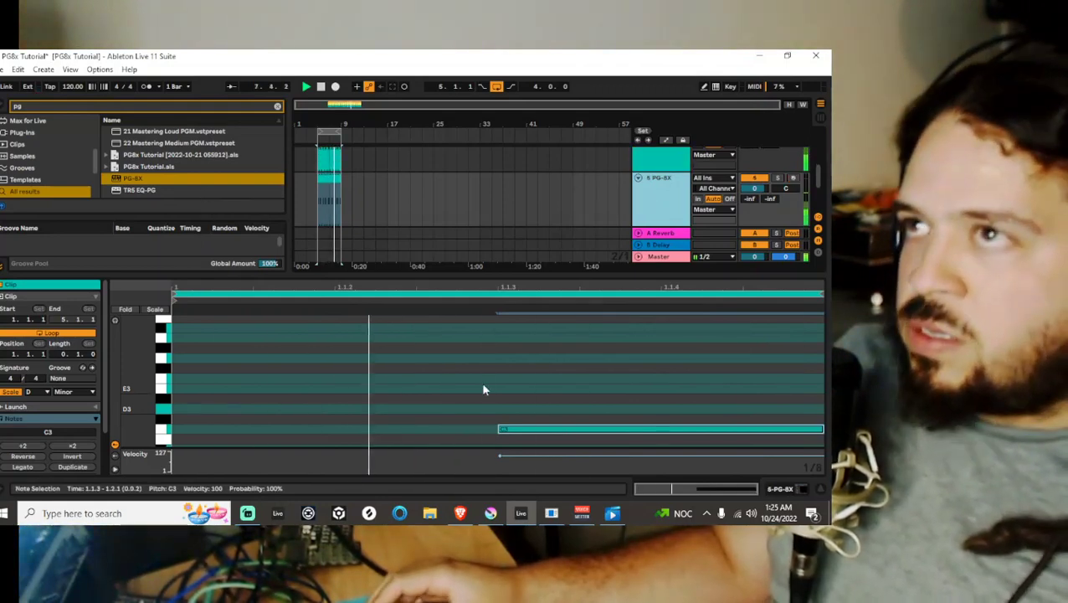
{"action": "left_click", "coordinate": [612, 415]}
{"action": "right_click", "coordinate": [484, 373]}
{"action": "left_click", "coordinate": [577, 313]}
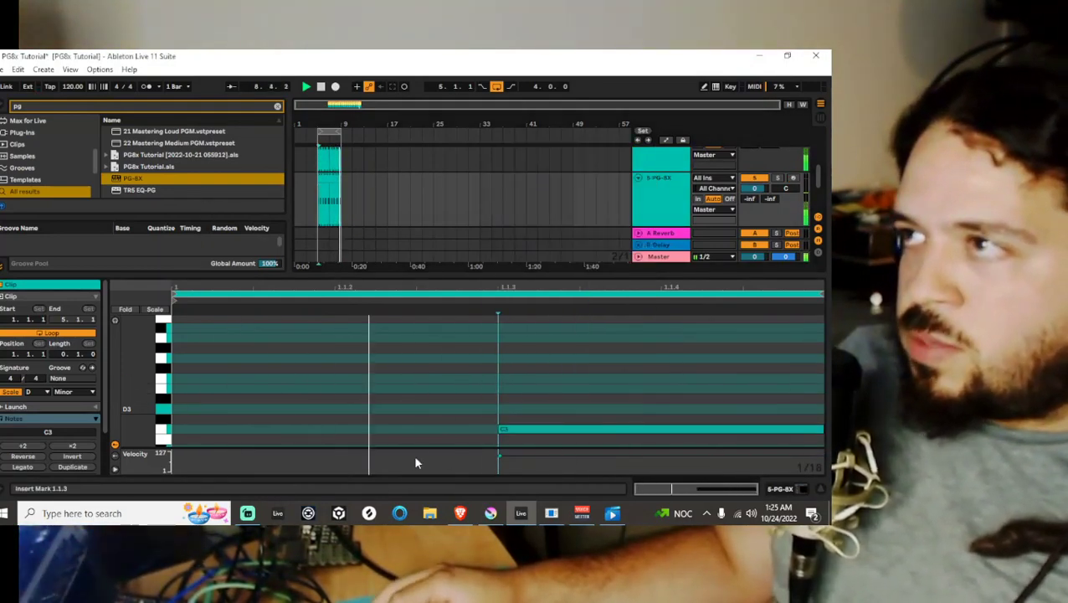
- Fill the copied clip's looped beat with 1/16 C3 notes at 1.1.2, 1.1.3 and 1.1.4
{"action": "double_click", "coordinate": [390, 428]}
{"action": "left_click", "coordinate": [722, 429]}
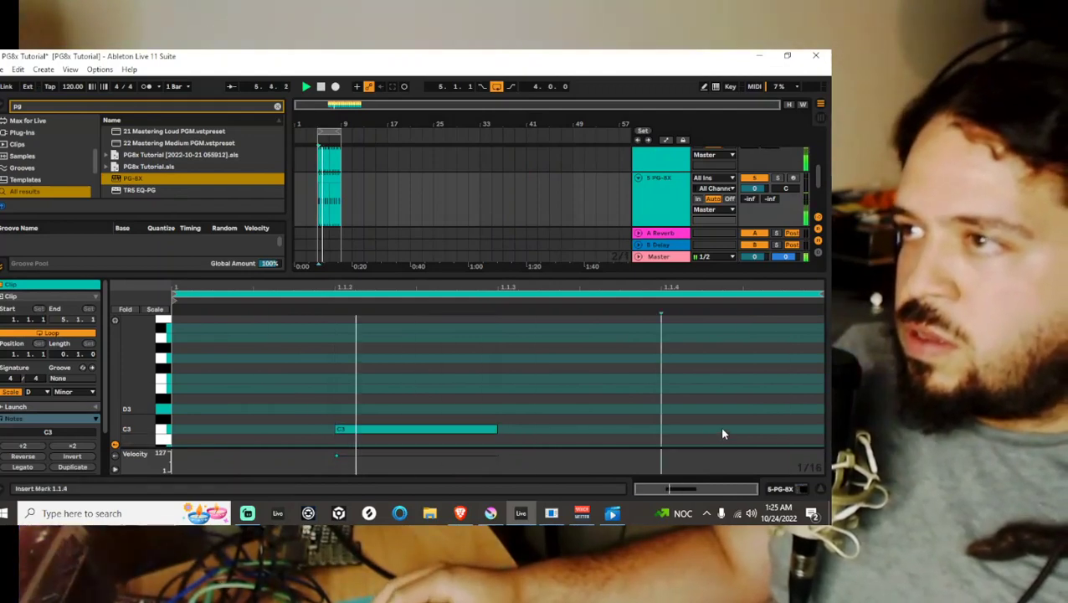
{"action": "double_click", "coordinate": [722, 430]}
{"action": "double_click", "coordinate": [609, 430]}
- Lower the velocities of all three C3 notes, making the first one quieter than the last two
{"action": "key", "text": "ctrl+a"}
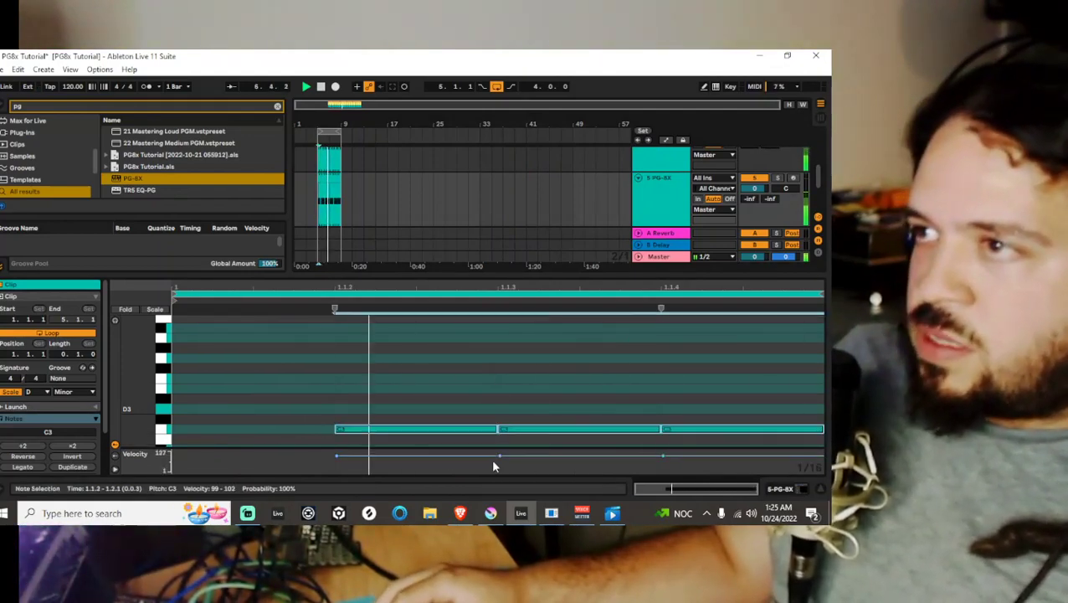
{"action": "left_click_drag", "start_coordinate": [499, 457], "coordinate": [499, 461]}
{"action": "left_click", "coordinate": [528, 365]}
{"action": "left_click_drag", "start_coordinate": [593, 380], "coordinate": [772, 456]}
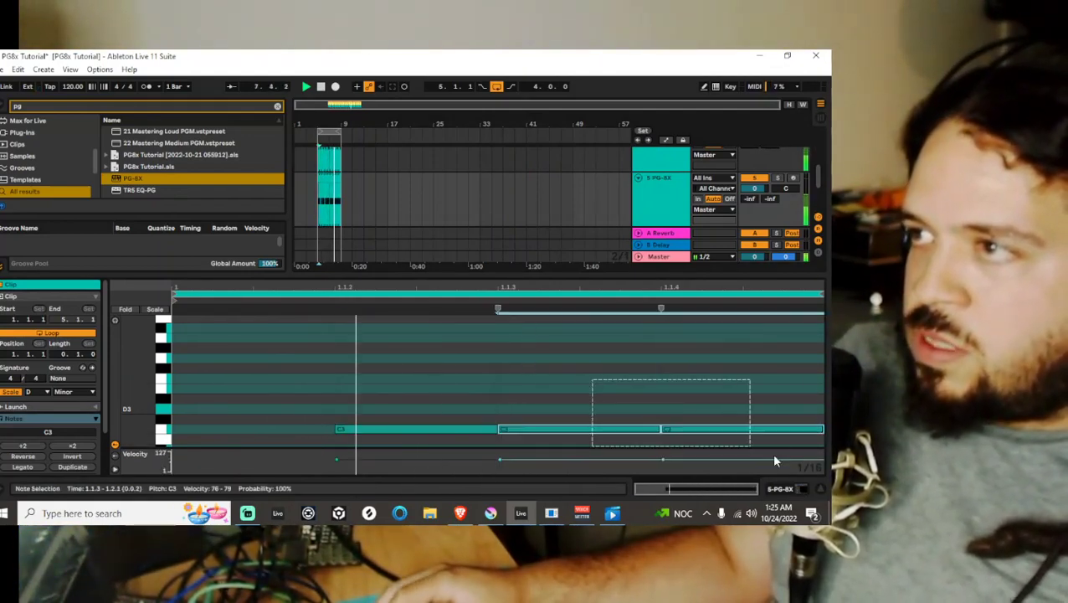
{"action": "left_click", "coordinate": [499, 455]}
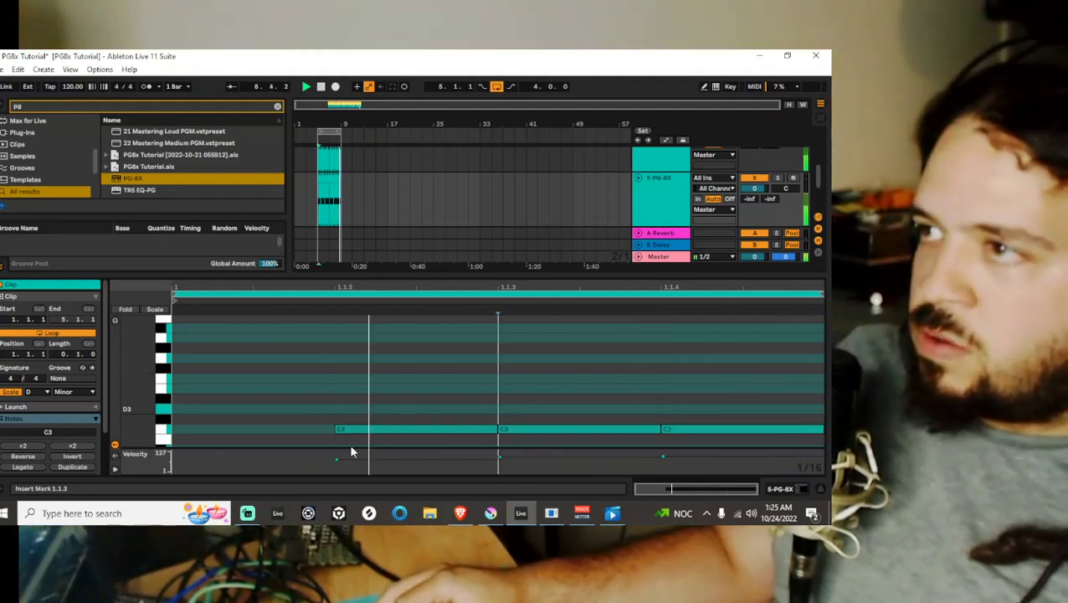
{"action": "left_click_drag", "start_coordinate": [336, 459], "coordinate": [336, 461]}
{"action": "left_click_drag", "start_coordinate": [467, 378], "coordinate": [823, 447]}
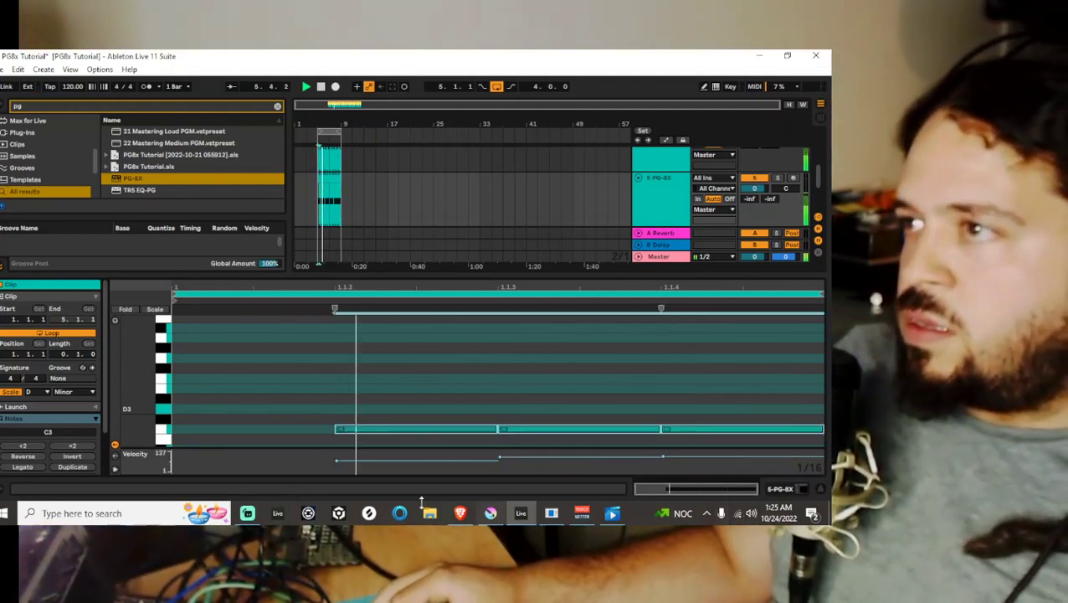
{"action": "left_click_drag", "start_coordinate": [336, 461], "coordinate": [336, 462]}
{"action": "left_click", "coordinate": [338, 461]}
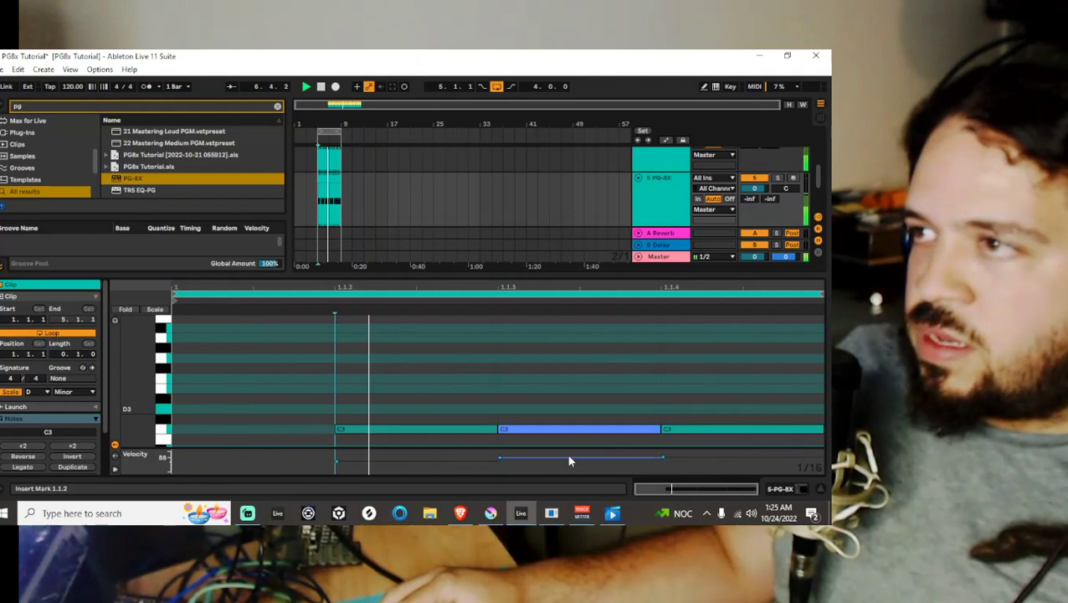
- Raise the 1.1.4 note's velocity to the highest and place the 1.1.3 note's velocity between its neighbours
{"action": "left_click_drag", "start_coordinate": [501, 458], "coordinate": [501, 455]}
{"action": "left_click", "coordinate": [608, 382]}
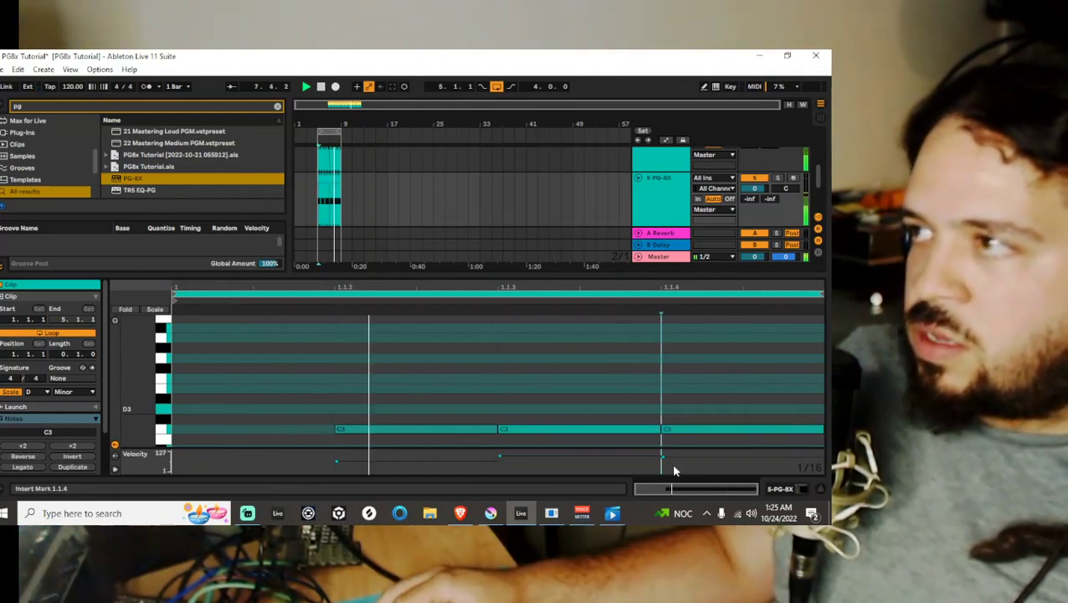
{"action": "left_click_drag", "start_coordinate": [663, 457], "coordinate": [663, 452]}
{"action": "left_click_drag", "start_coordinate": [499, 455], "coordinate": [500, 458]}
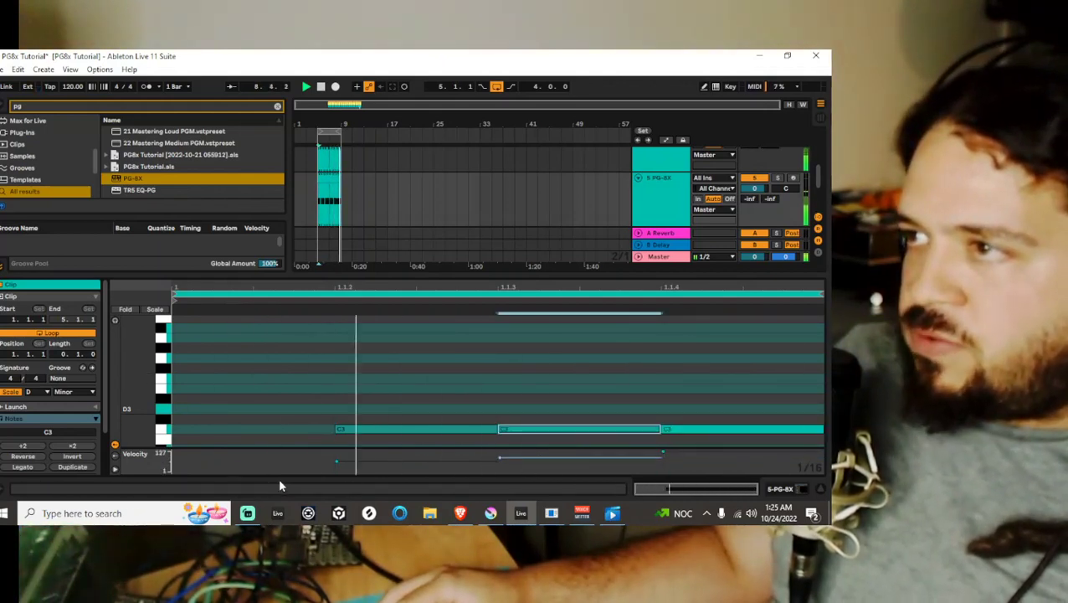
{"action": "left_click", "coordinate": [336, 460]}
- On the duplicated track's PG-8X, lower Envelope-2's release to minimum and set Envelope-1's decay to 12
{"action": "key", "text": "ctrl+t"}
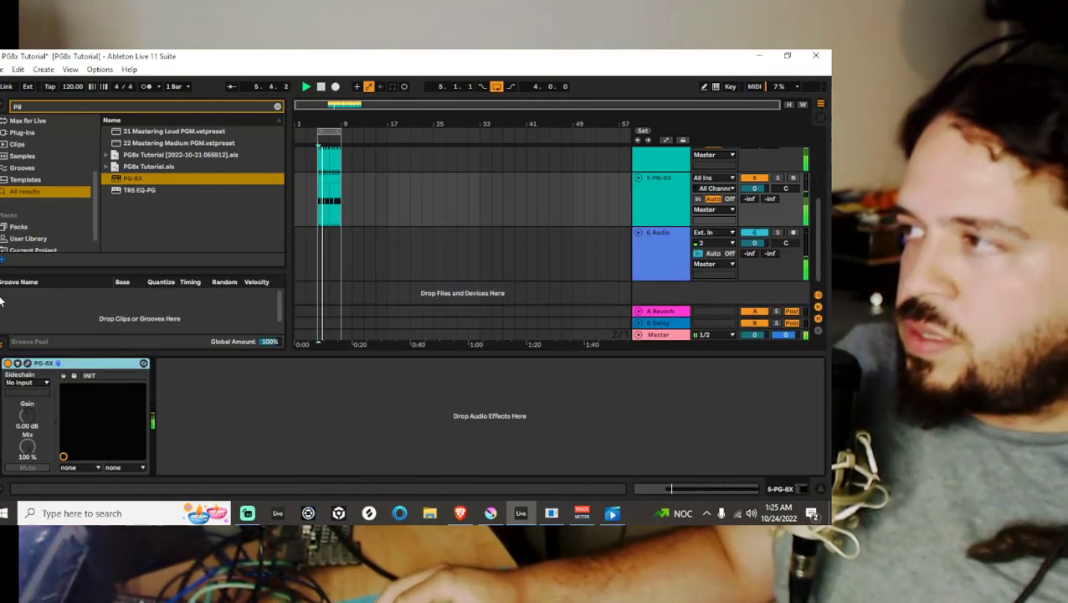
{"action": "left_click", "coordinate": [27, 364]}
{"action": "left_click_drag", "start_coordinate": [562, 472], "coordinate": [562, 474]}
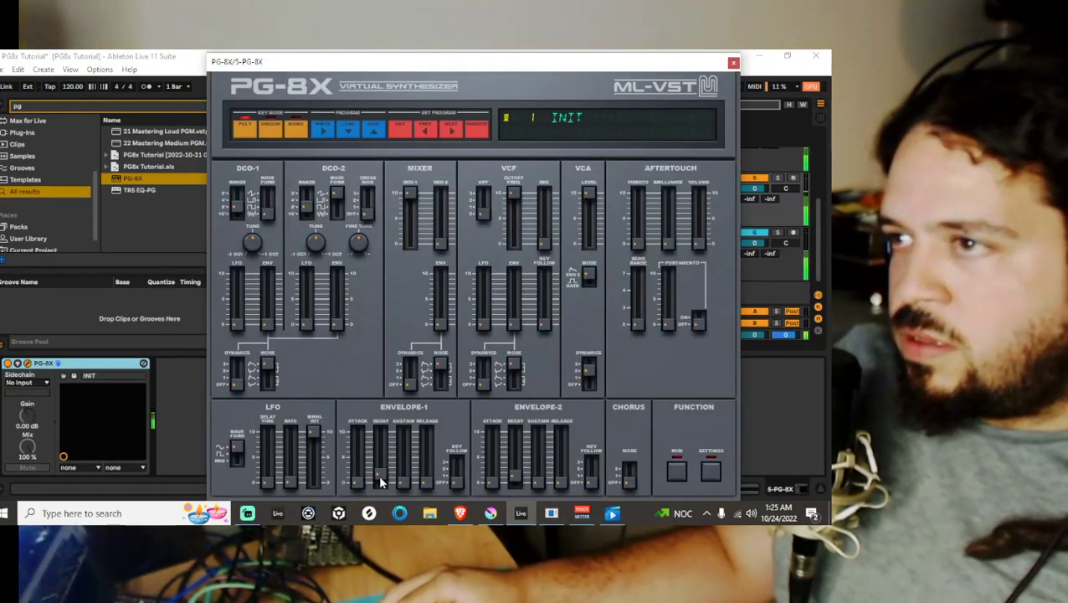
{"action": "left_click_drag", "start_coordinate": [380, 476], "coordinate": [381, 473]}
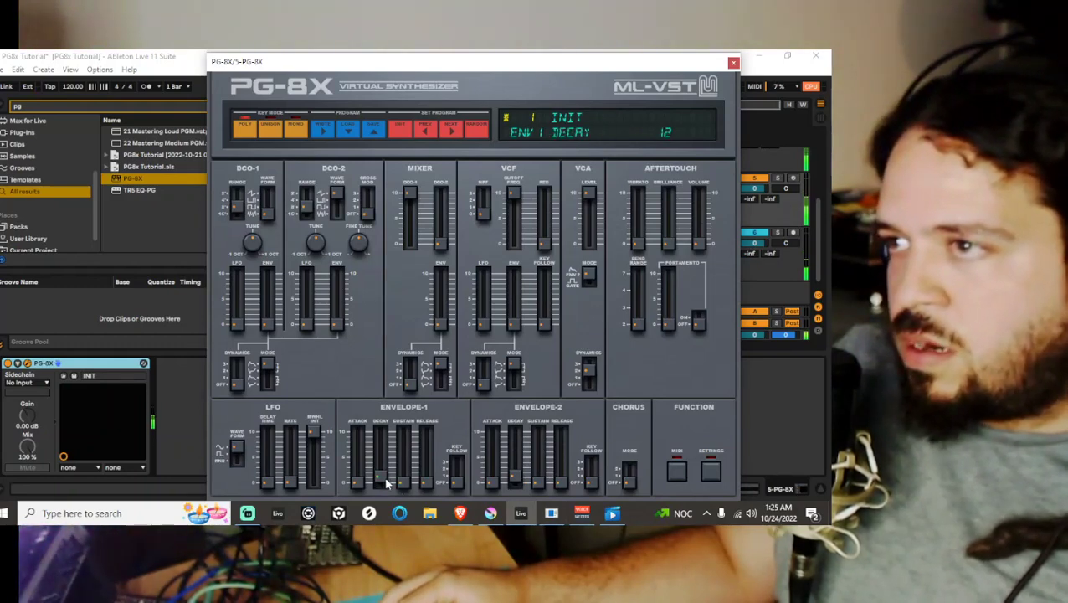
{"action": "left_click", "coordinate": [734, 62]}
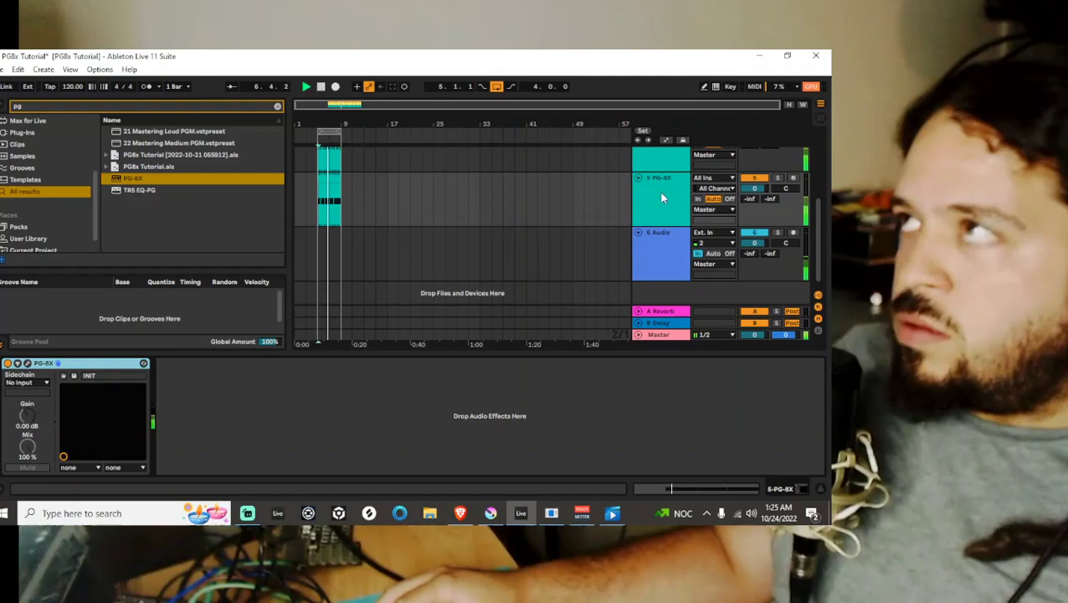
- Group the two teal PG-8X tracks and add the stock Reverb effect to the group
{"action": "key", "text": "ctrl+g"}
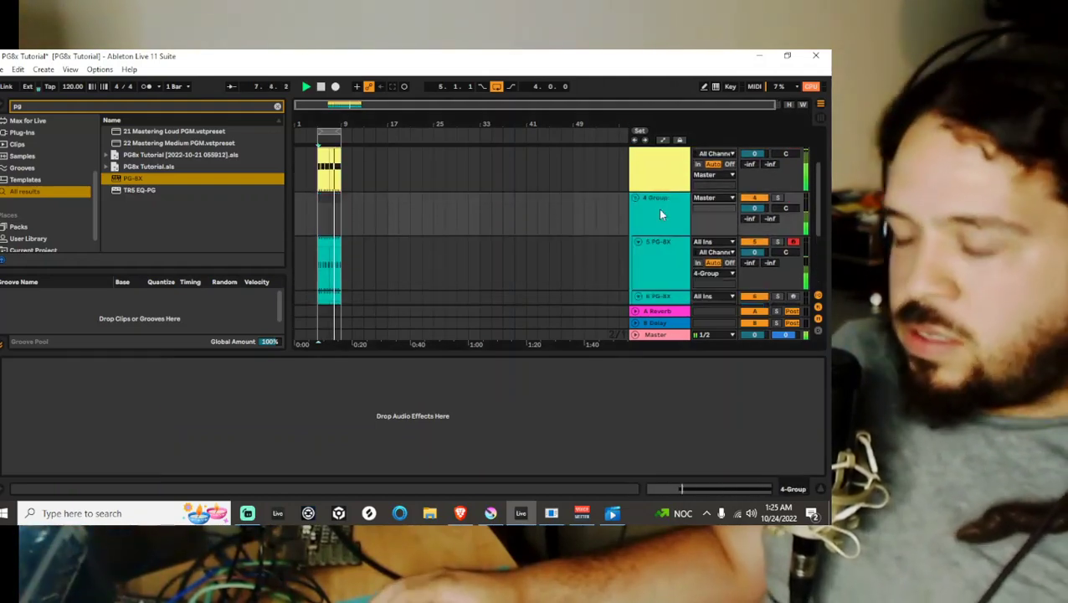
{"action": "key", "text": "ctrl+f"}
{"action": "type", "text": "rever"}
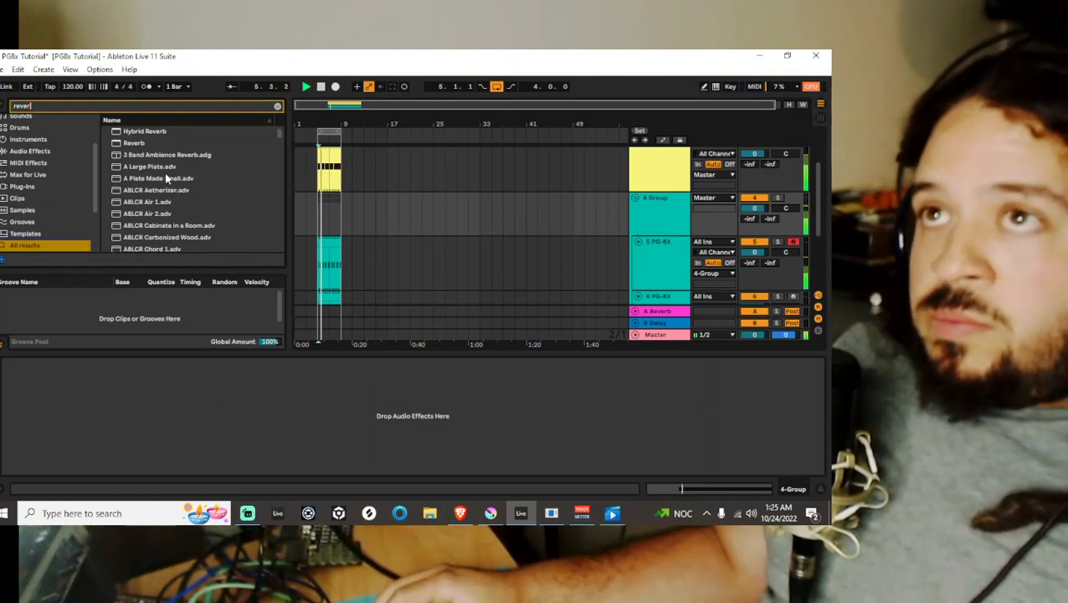
{"action": "double_click", "coordinate": [133, 146]}
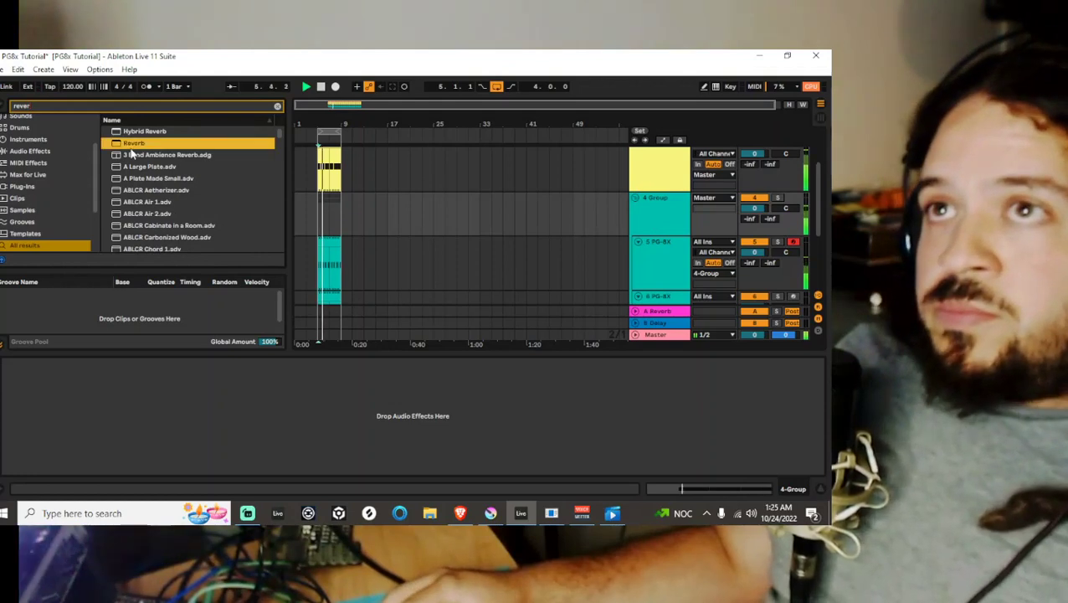
- On the group's Reverb, set the decay to 814 ms, switch off the input filter's Hi Cut and set Dry/Wet to 33%
{"action": "left_click_drag", "start_coordinate": [316, 454], "coordinate": [317, 460]}
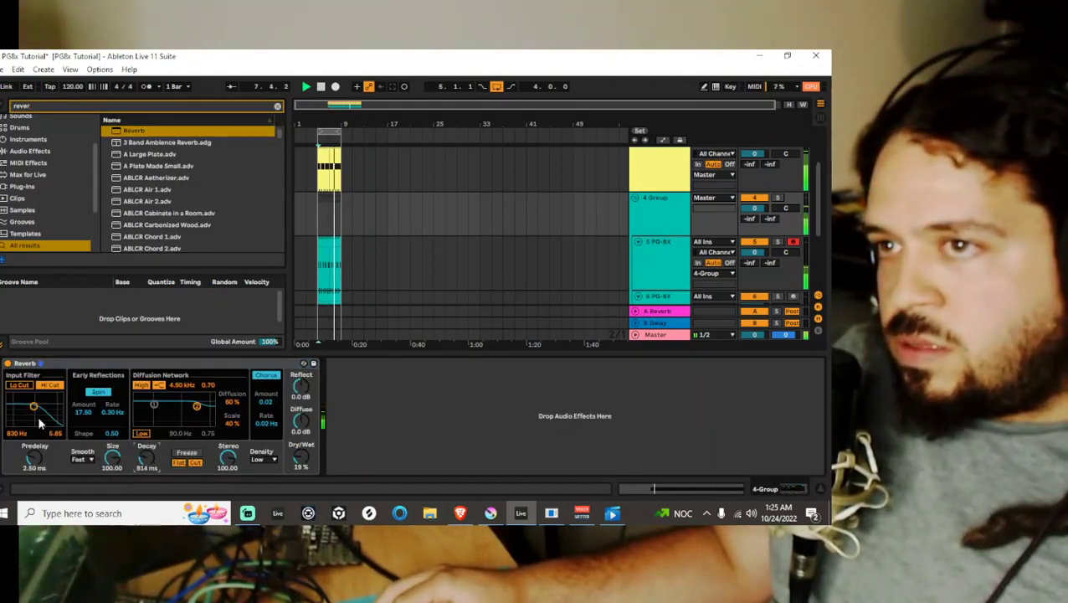
{"action": "left_click", "coordinate": [48, 386]}
{"action": "left_click_drag", "start_coordinate": [300, 456], "coordinate": [300, 442]}
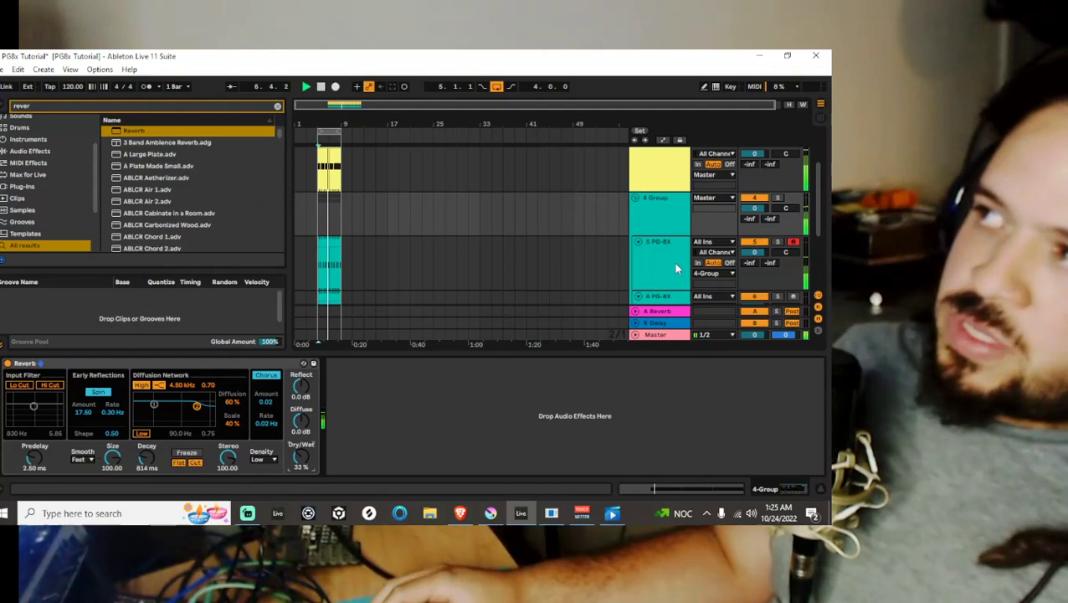
- Examine the two grouped PG-8X tracks and compare their looped note patterns in the arrangement
{"action": "scroll", "coordinate": [673, 262], "scroll_direction": "down", "scroll_amount": 2}
{"action": "left_click", "coordinate": [666, 256]}
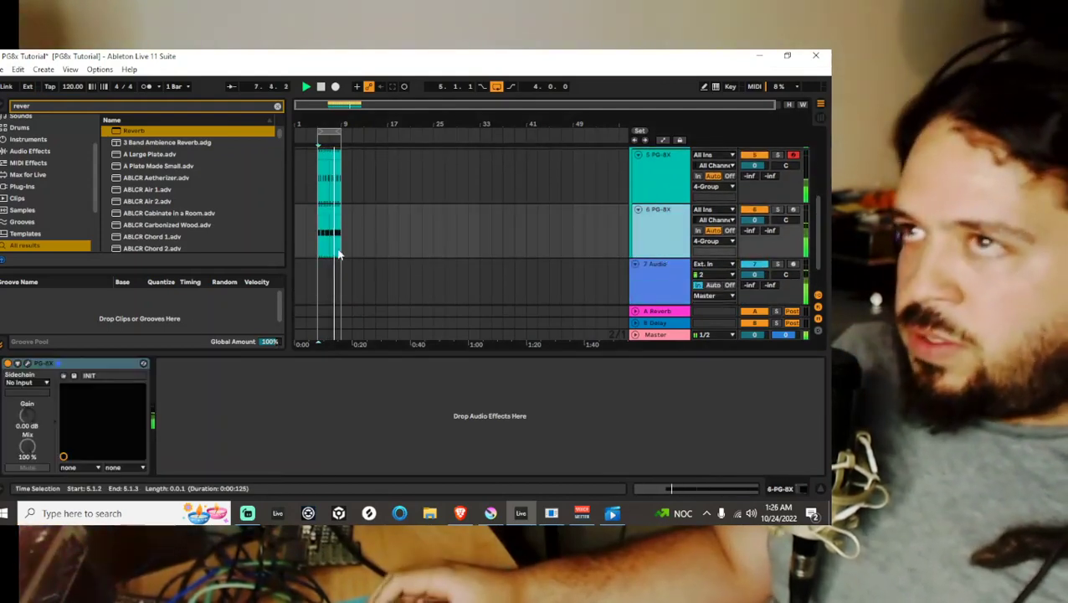
{"action": "scroll", "coordinate": [586, 252], "scroll_direction": "up", "scroll_amount": 2}
{"action": "left_click", "coordinate": [682, 274]}
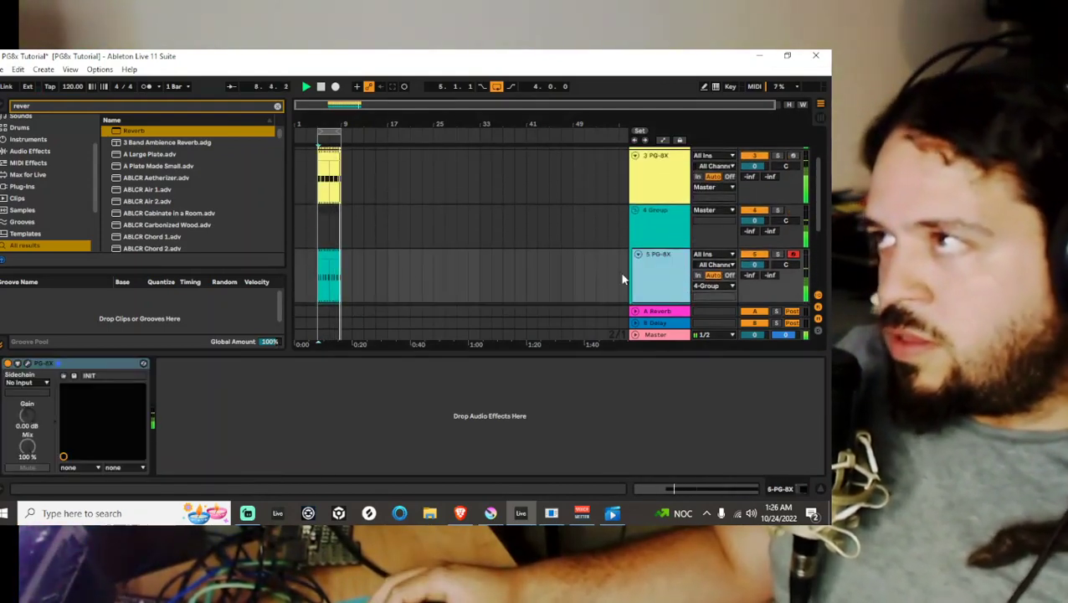
{"action": "left_click", "coordinate": [341, 266]}
{"action": "scroll", "coordinate": [341, 264], "scroll_direction": "down", "scroll_amount": 2}
{"action": "scroll", "coordinate": [341, 263], "scroll_direction": "up", "scroll_amount": 2}
{"action": "scroll", "coordinate": [342, 266], "scroll_direction": "down", "scroll_amount": 2}
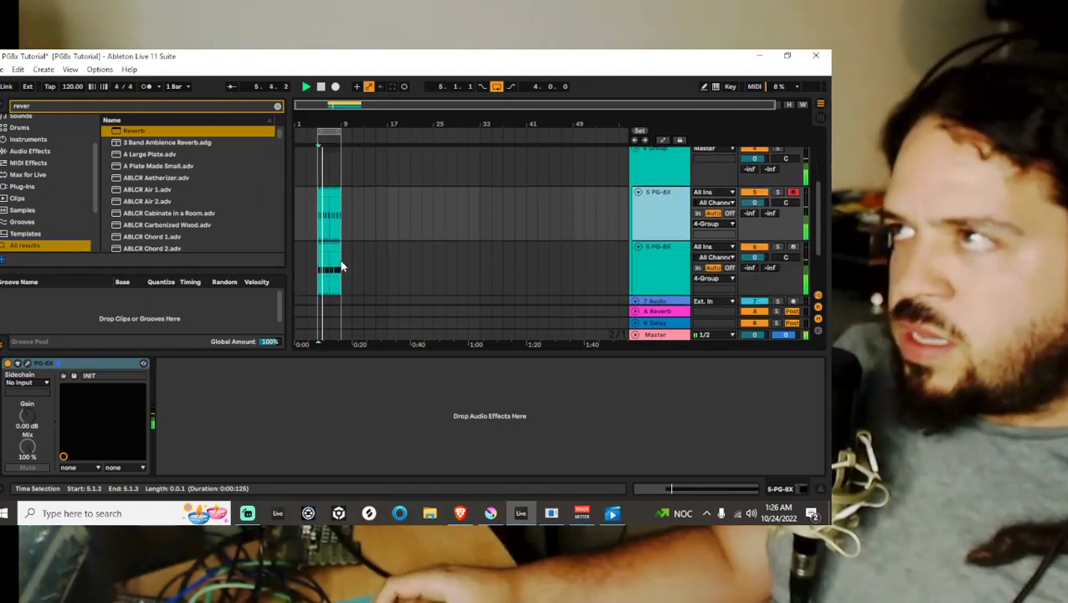
{"action": "scroll", "coordinate": [645, 235], "scroll_direction": "up", "scroll_amount": 2}
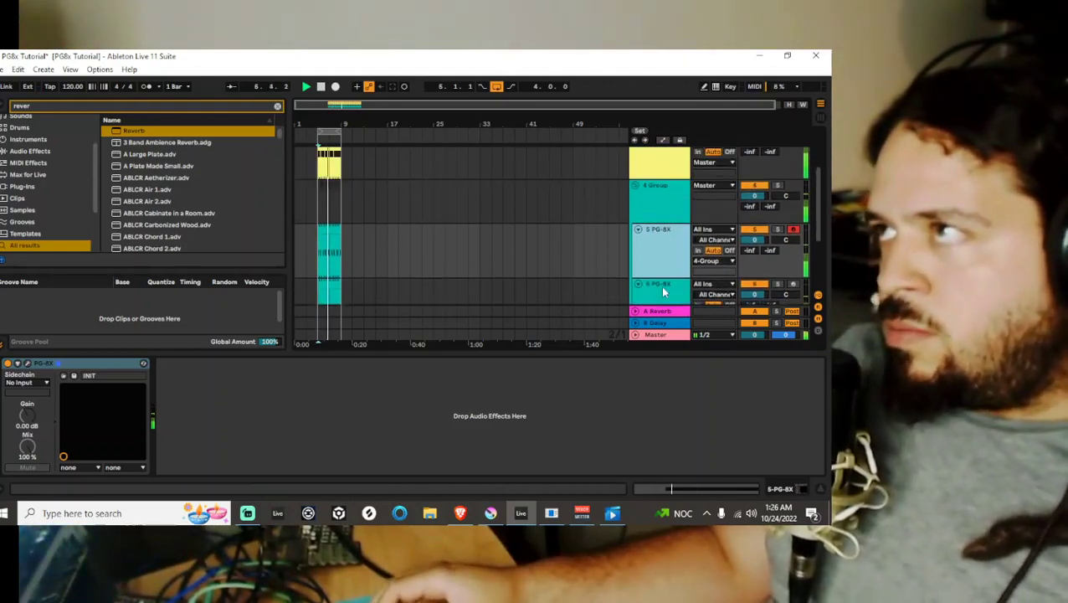
{"action": "scroll", "coordinate": [657, 251], "scroll_direction": "down", "scroll_amount": 2}
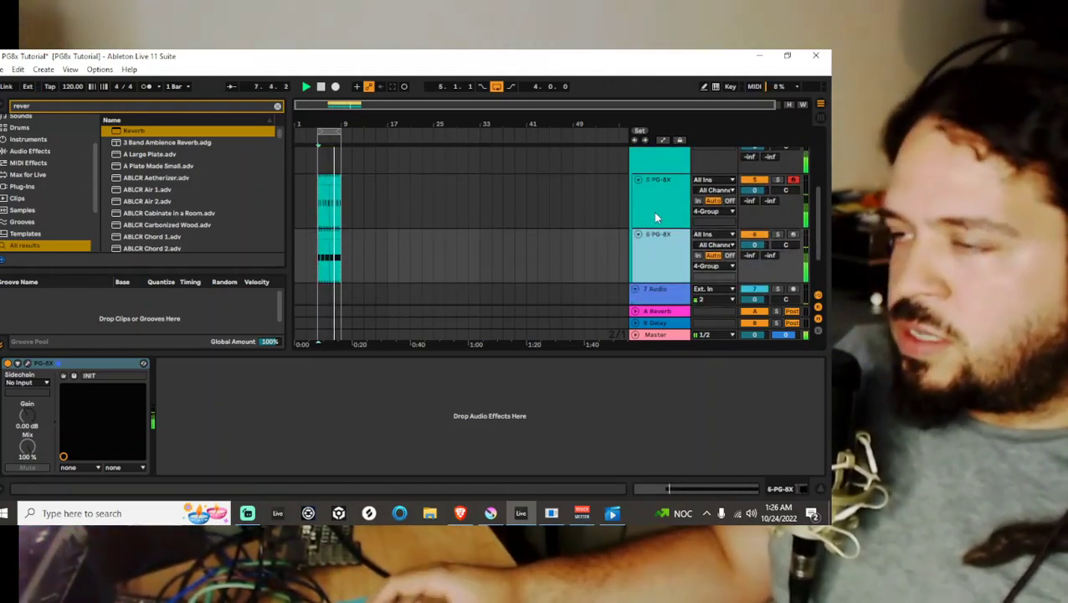